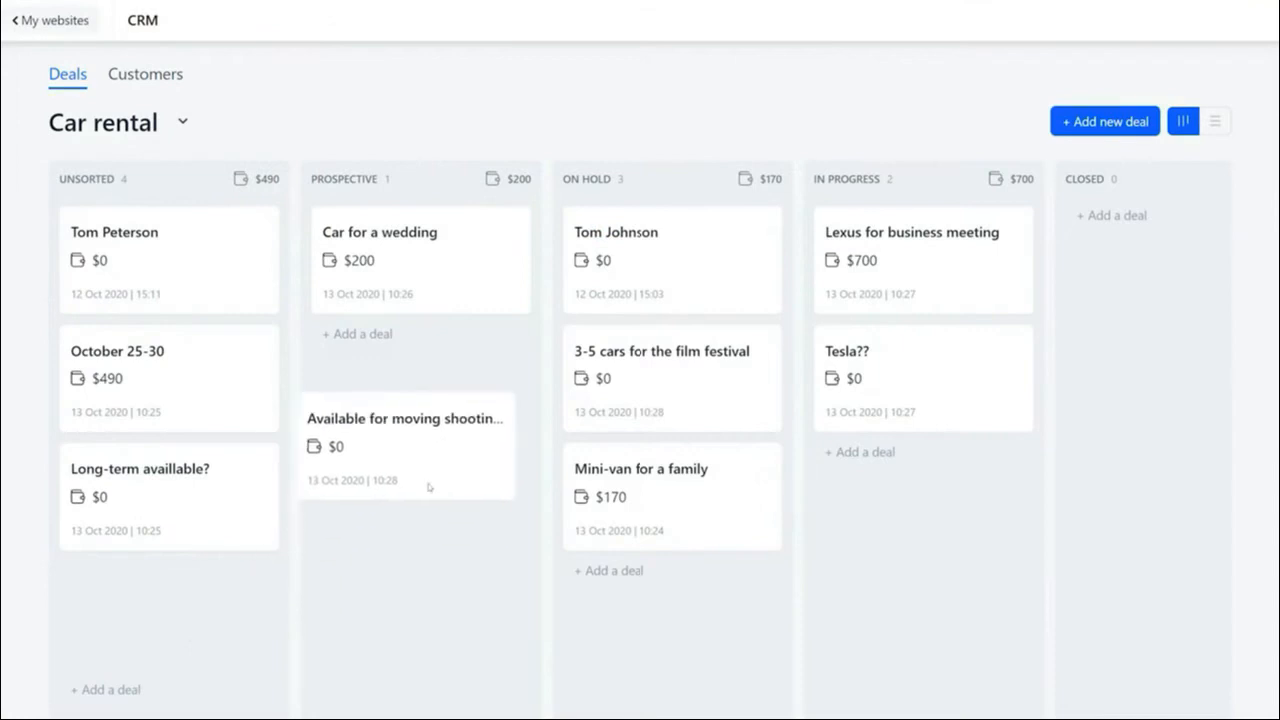
- Move the "Mini-van for a family" deal from On hold through In progress to Closed, along with the "Lexus for business meeting" deal
drag(666, 514, 905, 530)
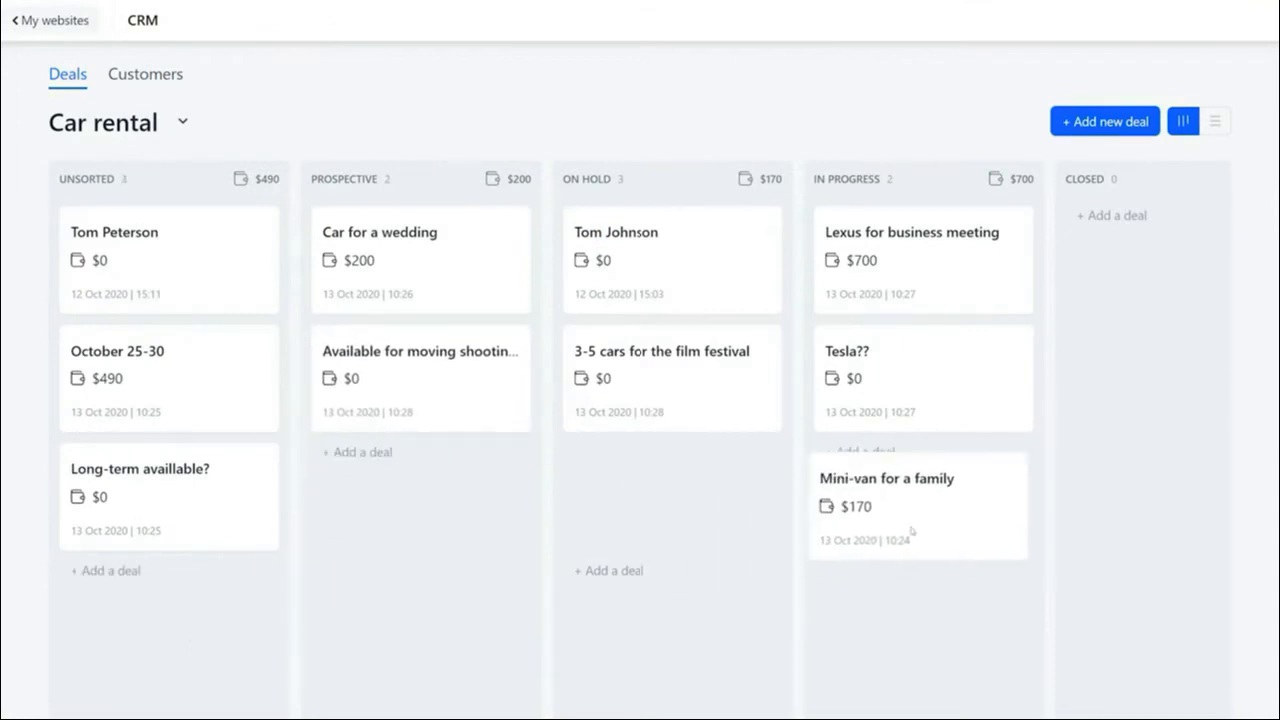
click(947, 272)
drag(947, 272, 1145, 298)
drag(969, 366, 1224, 380)
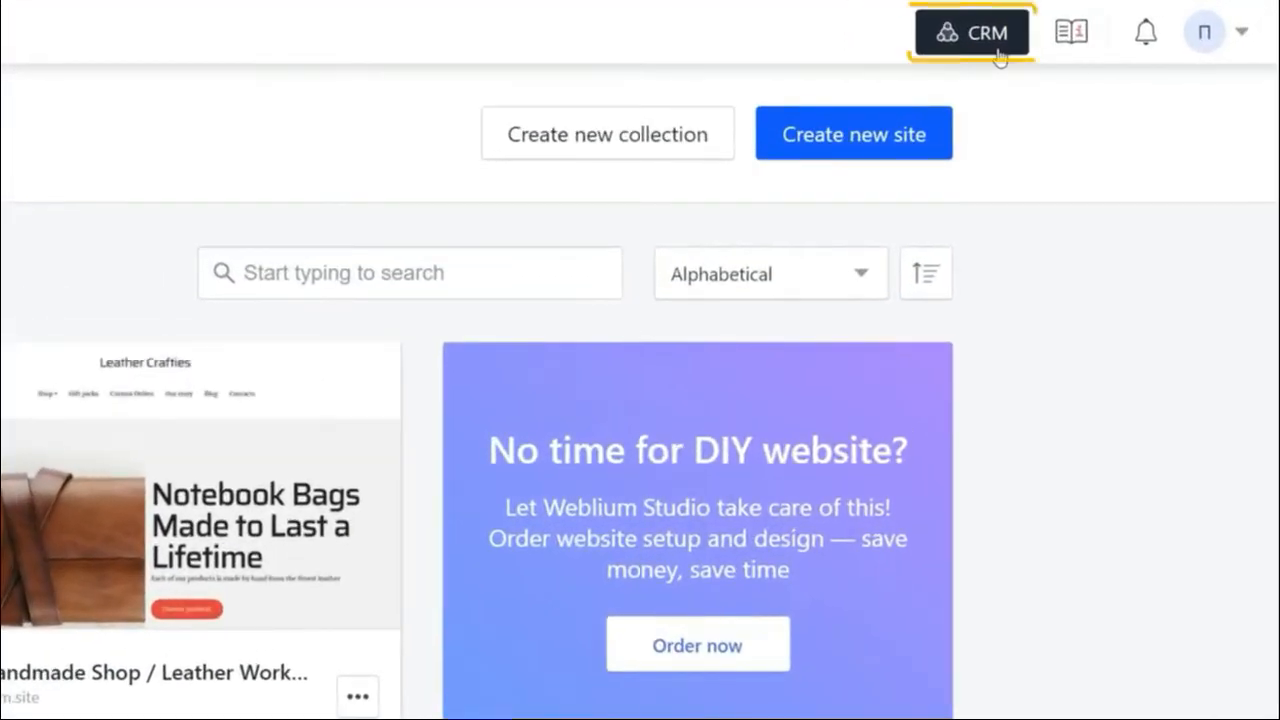
- Open the CRM from the websites overview and create a pipeline named Car rental
click(990, 40)
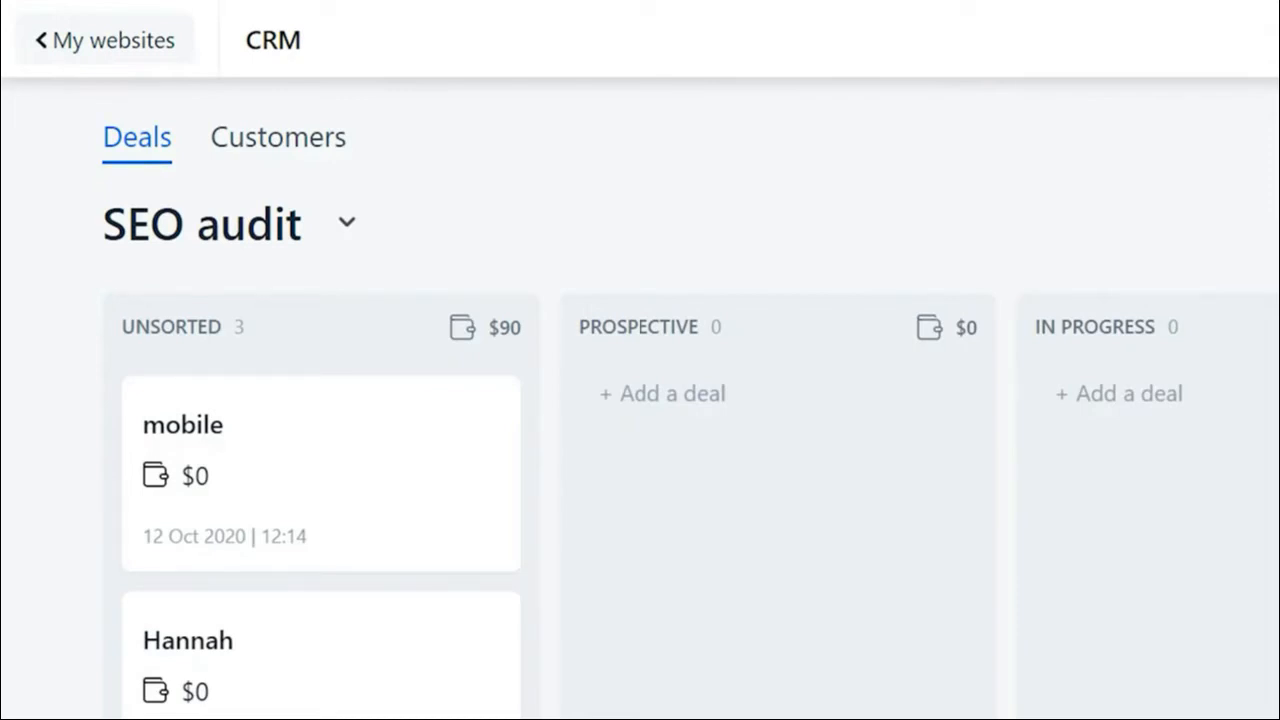
click(349, 228)
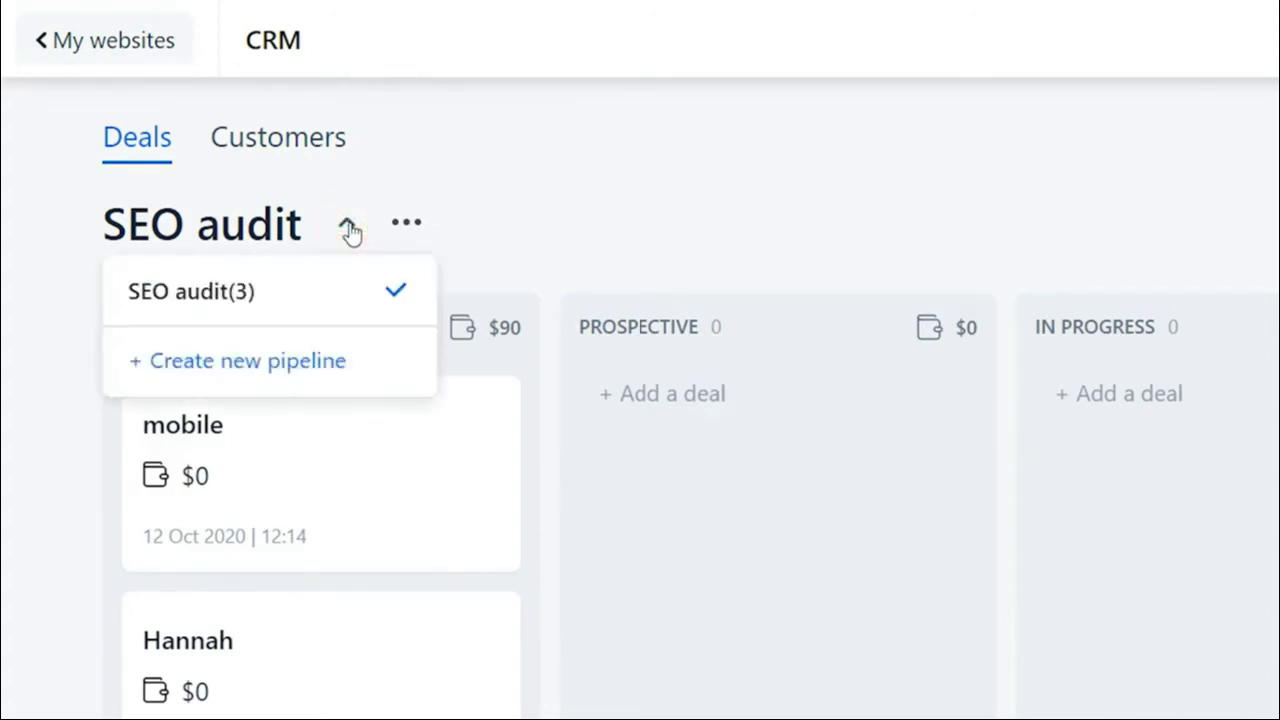
click(364, 372)
text(Car ren)
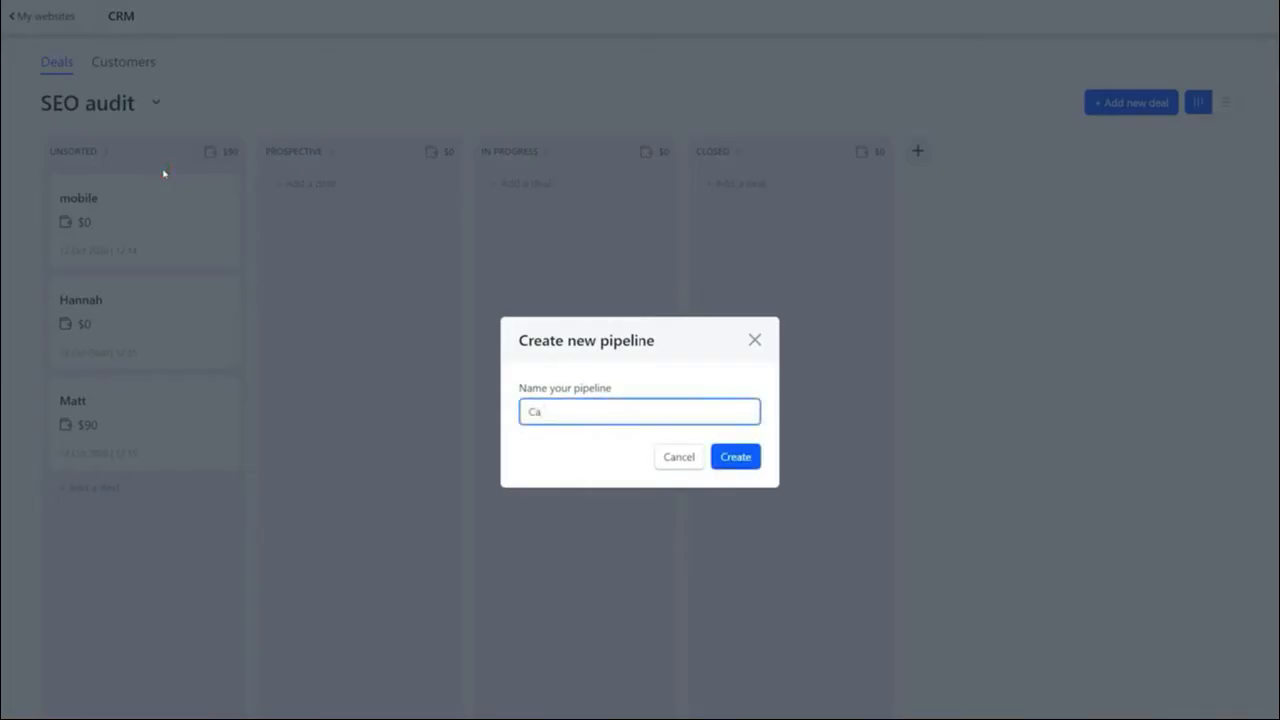
text(tal)
click(733, 465)
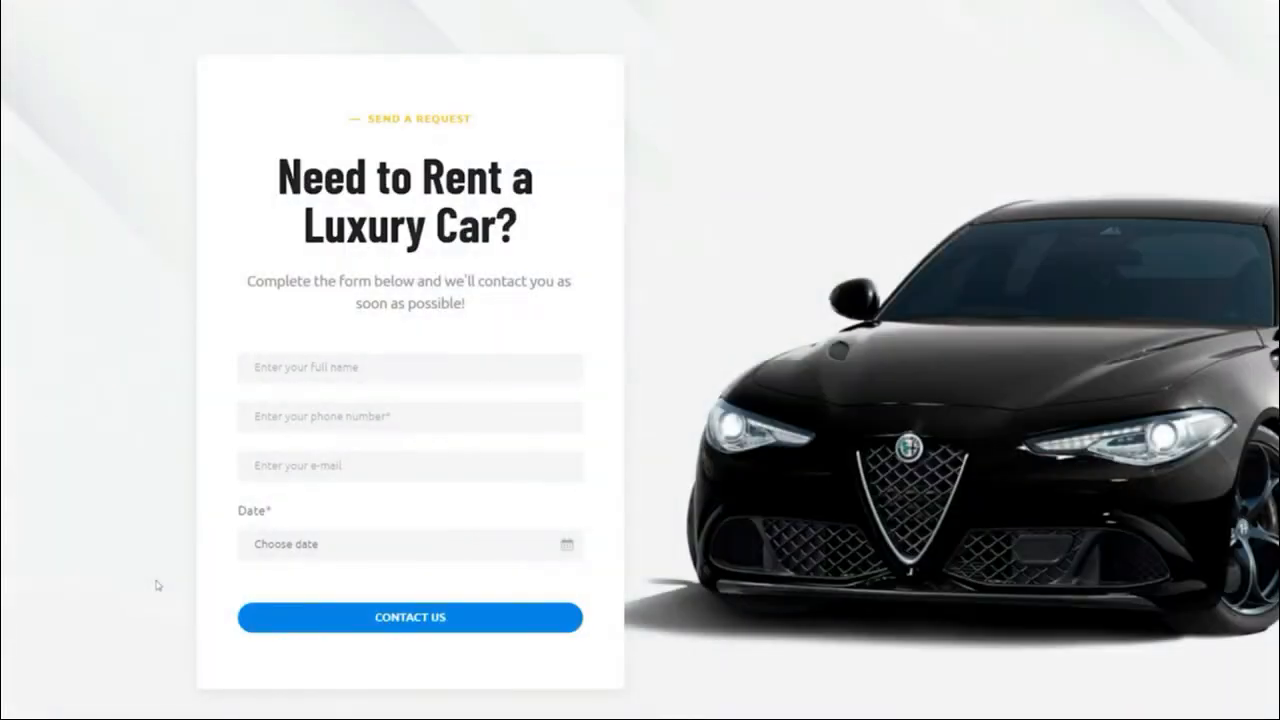
- Open the luxury car request form's integration settings and the choice of pipeline that receives its responses
click(408, 502)
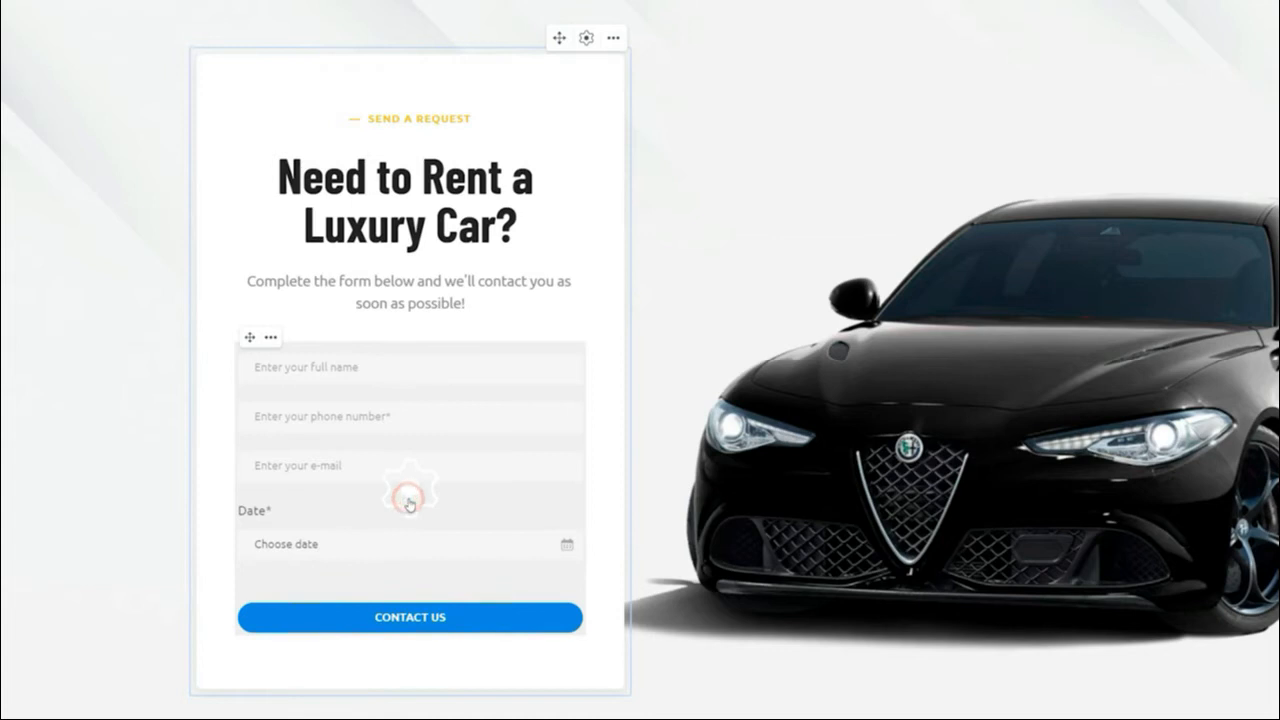
click(829, 112)
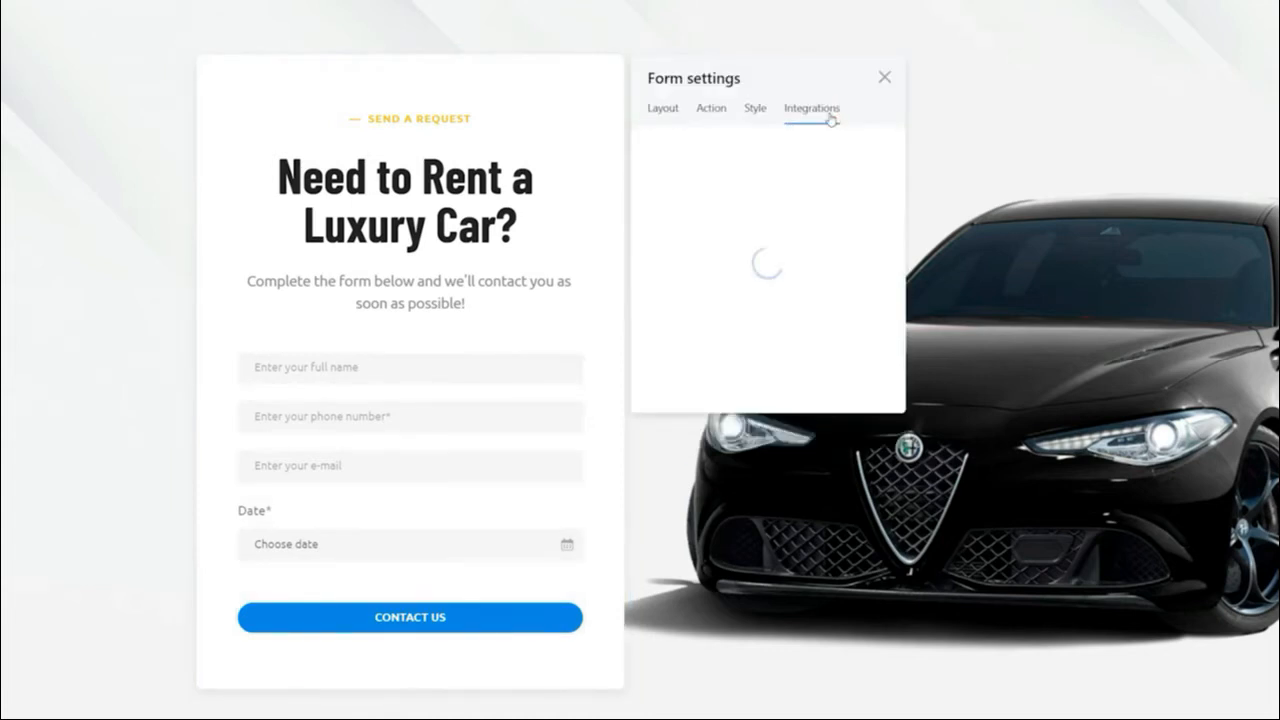
click(875, 332)
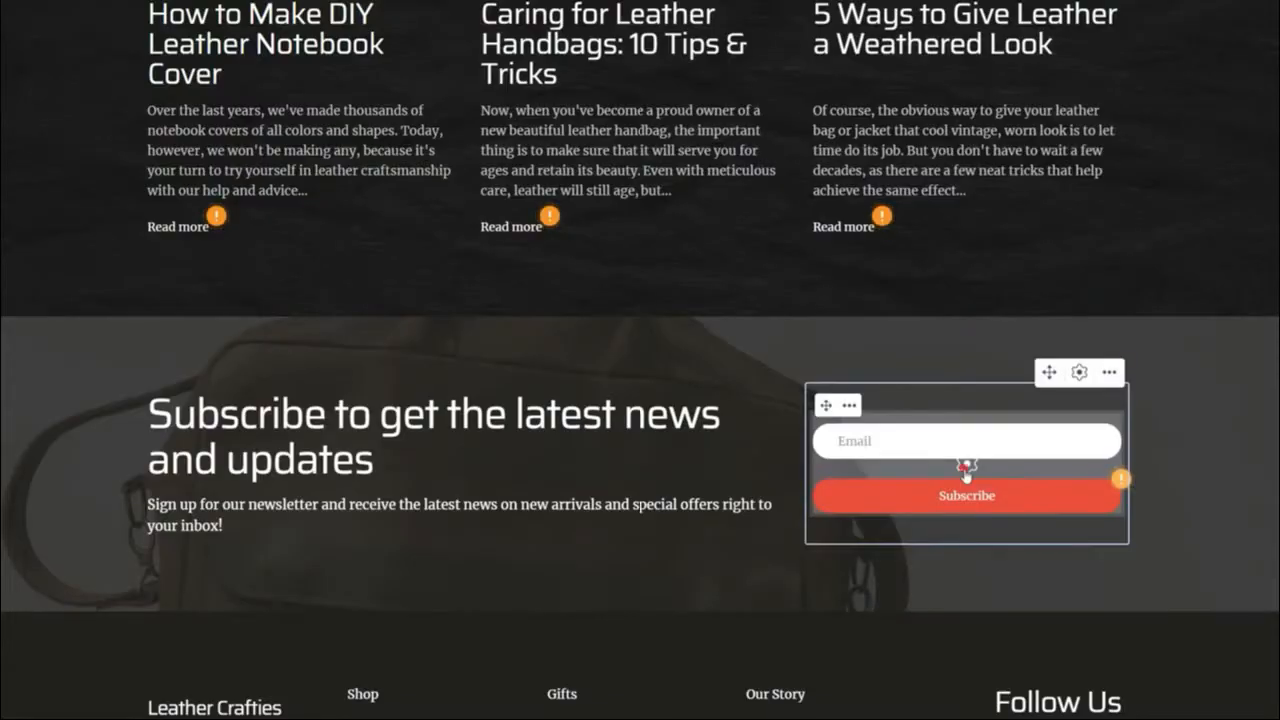
- Set the newsletter subscription form on the leather site to send its responses to the Hand made shop pipeline
click(1079, 372)
click(723, 280)
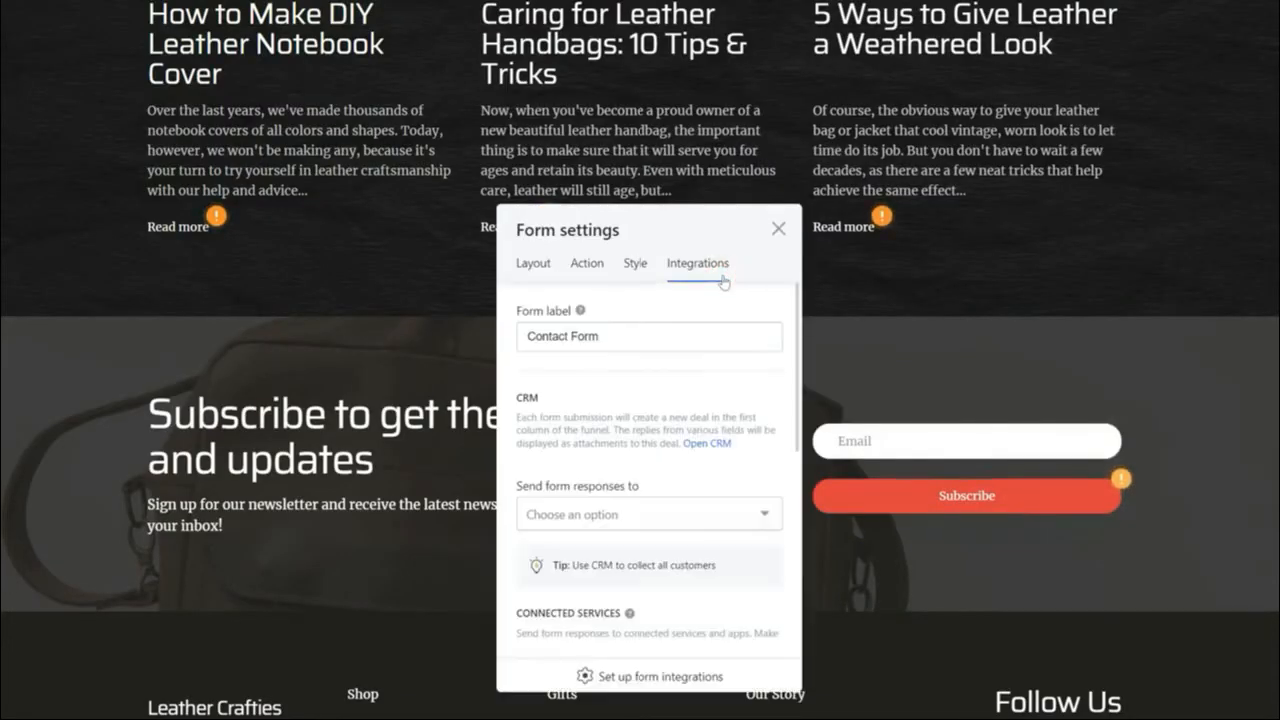
click(763, 515)
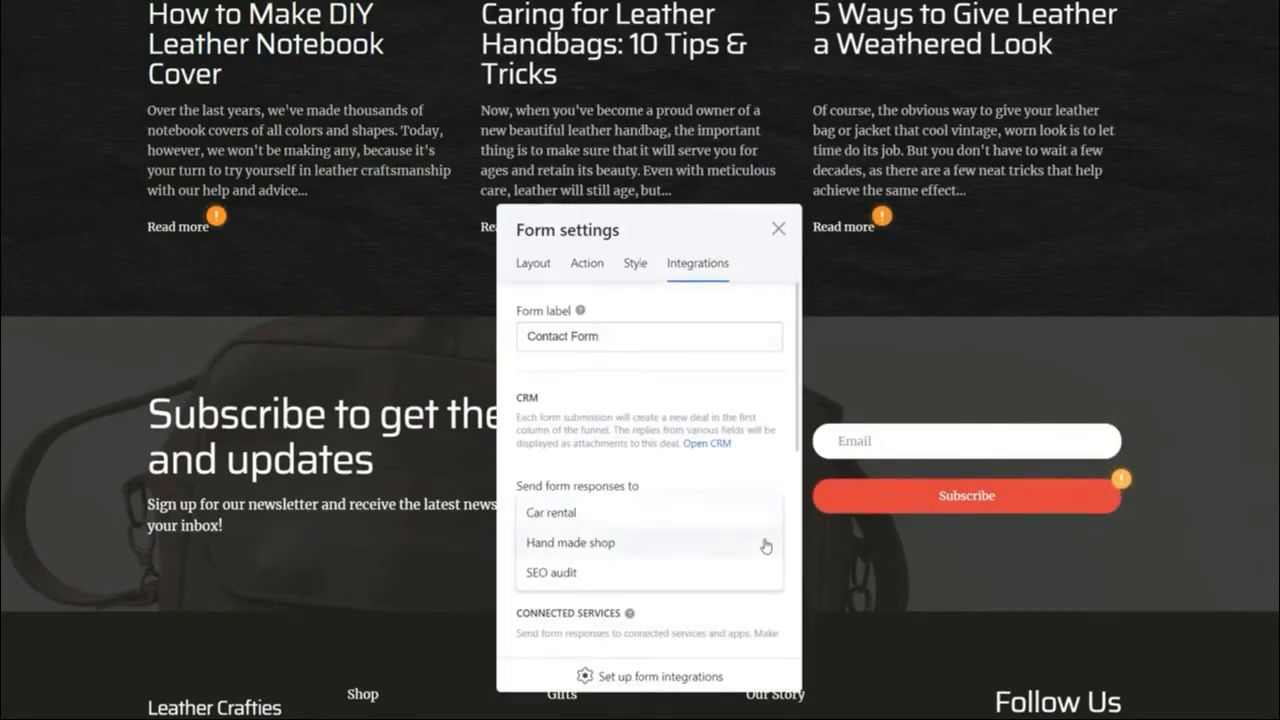
click(766, 546)
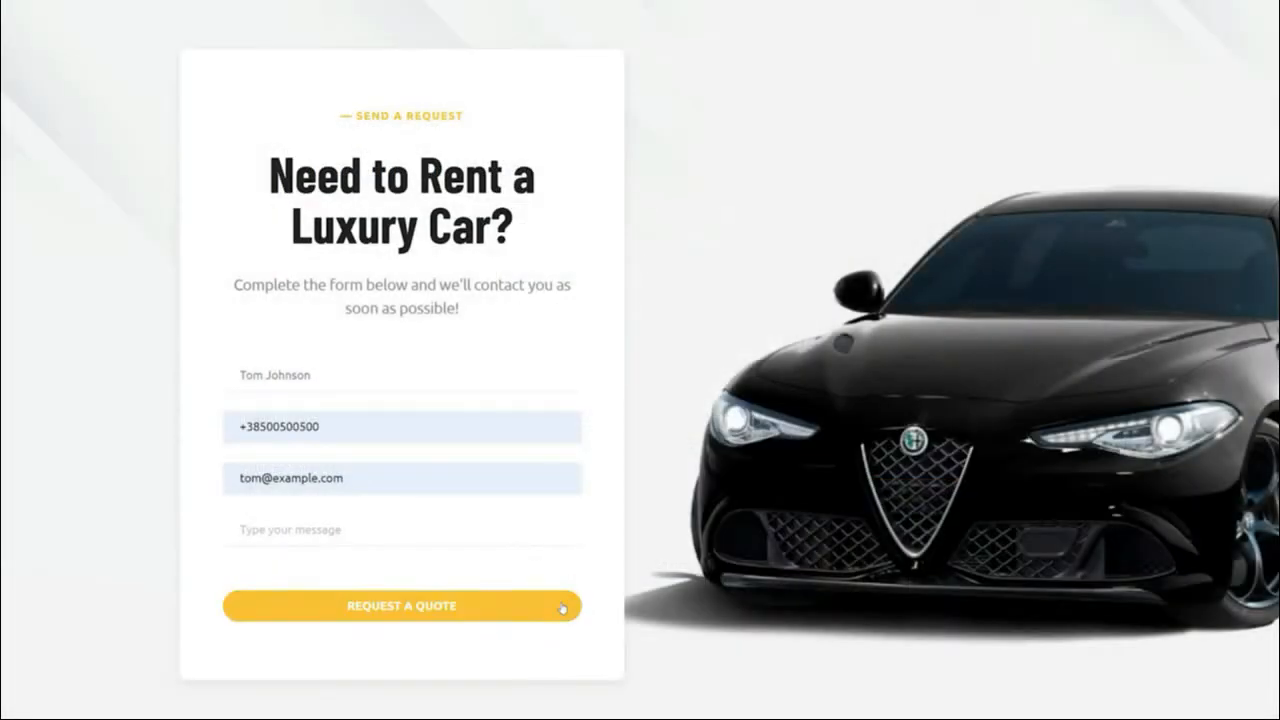
- Submit the completed luxury car quote request and display the Car rental pipeline in the CRM
click(562, 608)
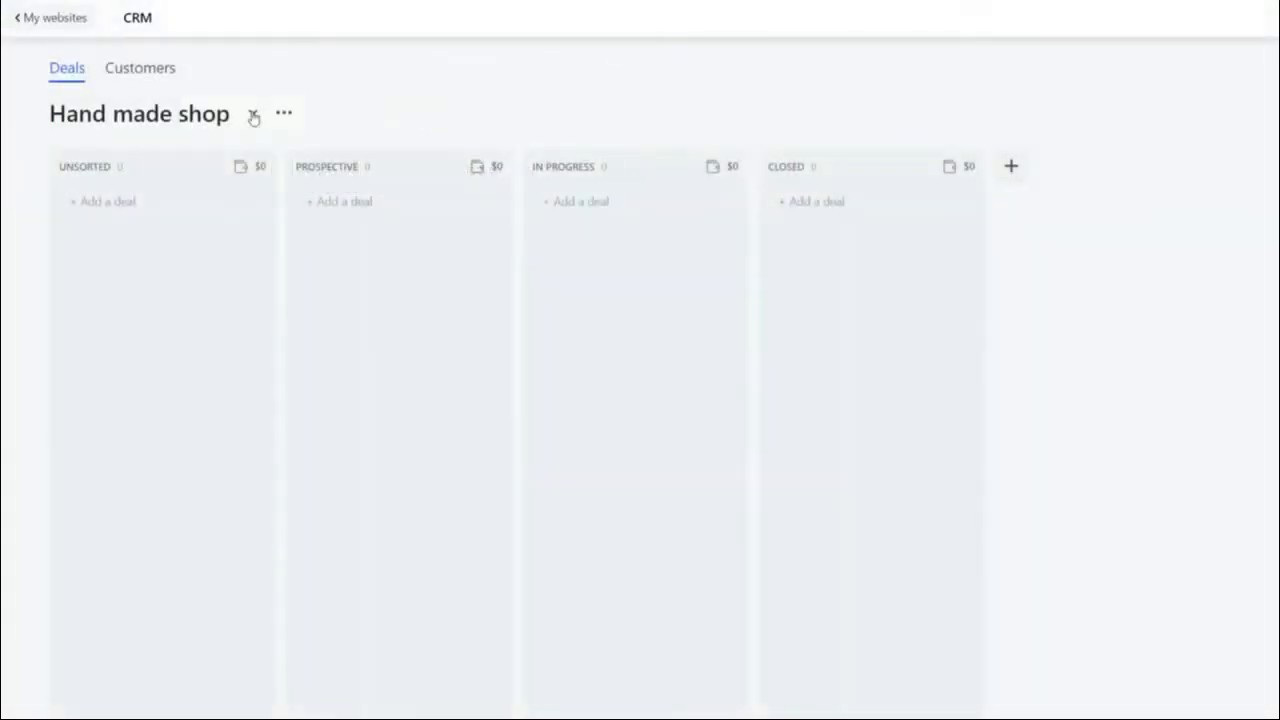
click(254, 116)
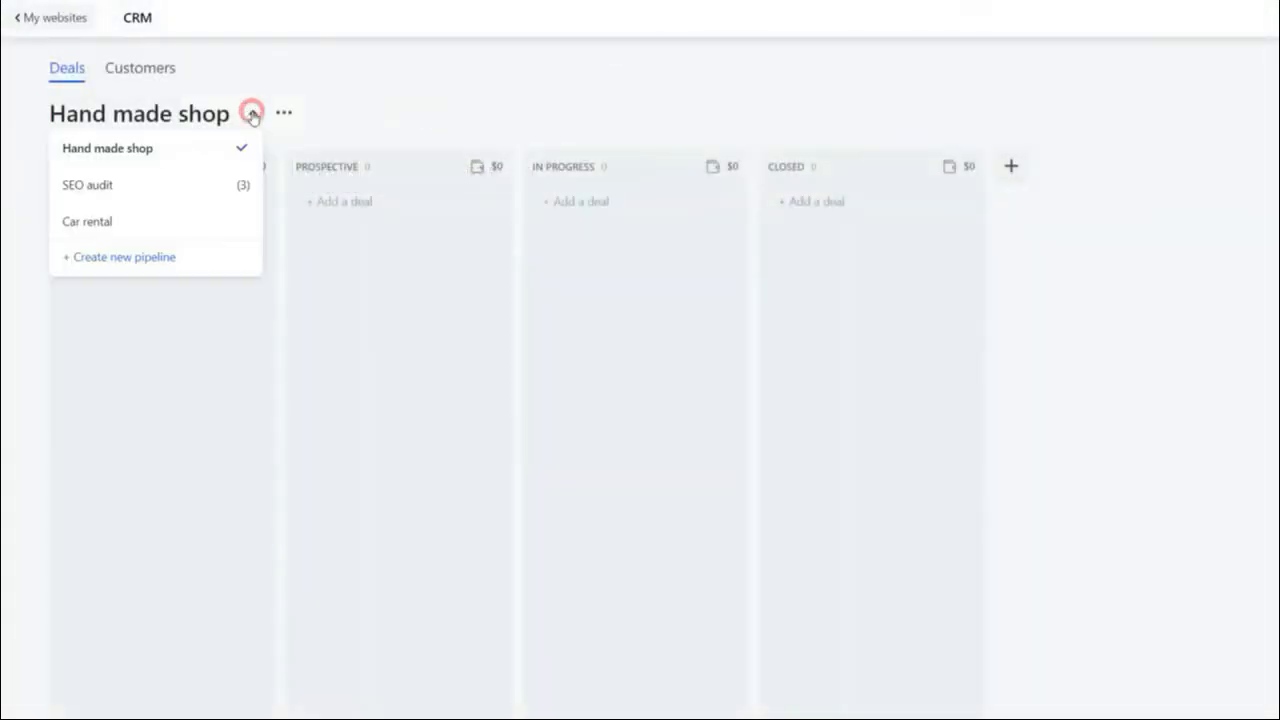
click(171, 223)
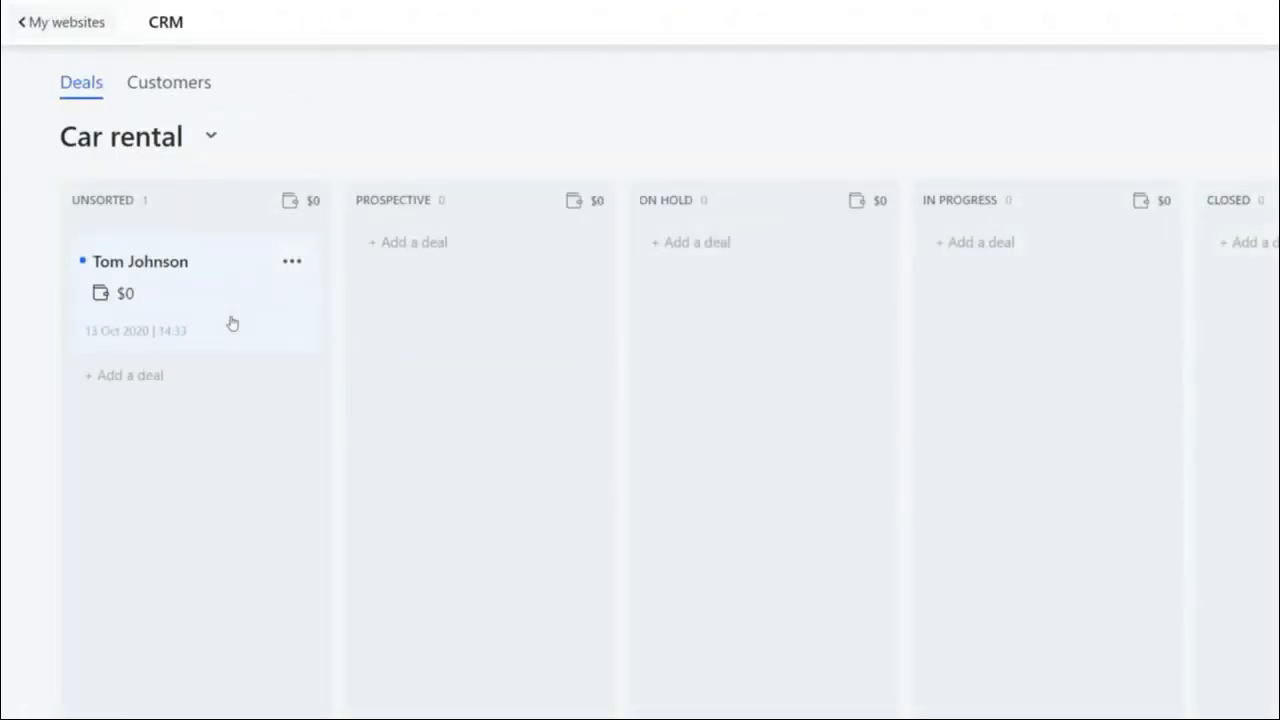
- Open the new unsorted deal in the Car rental pipeline and set its budget to $330
click(231, 320)
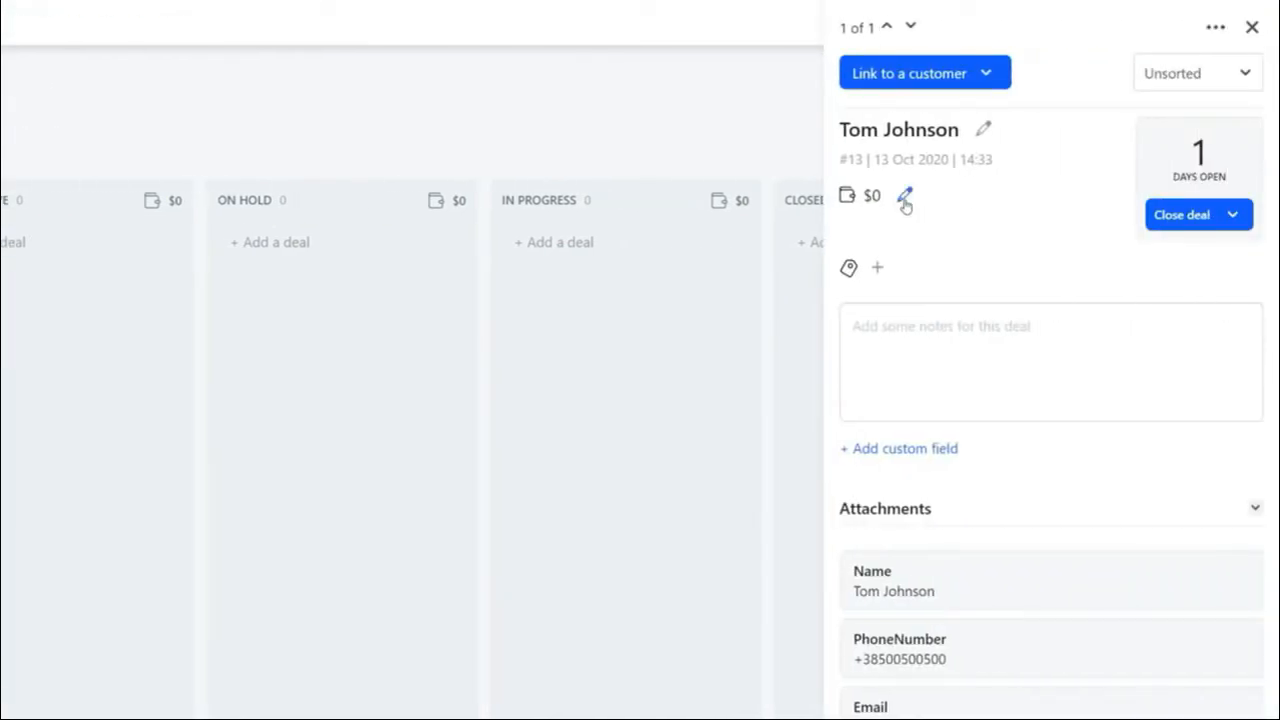
click(905, 200)
text(330)
key(Return)
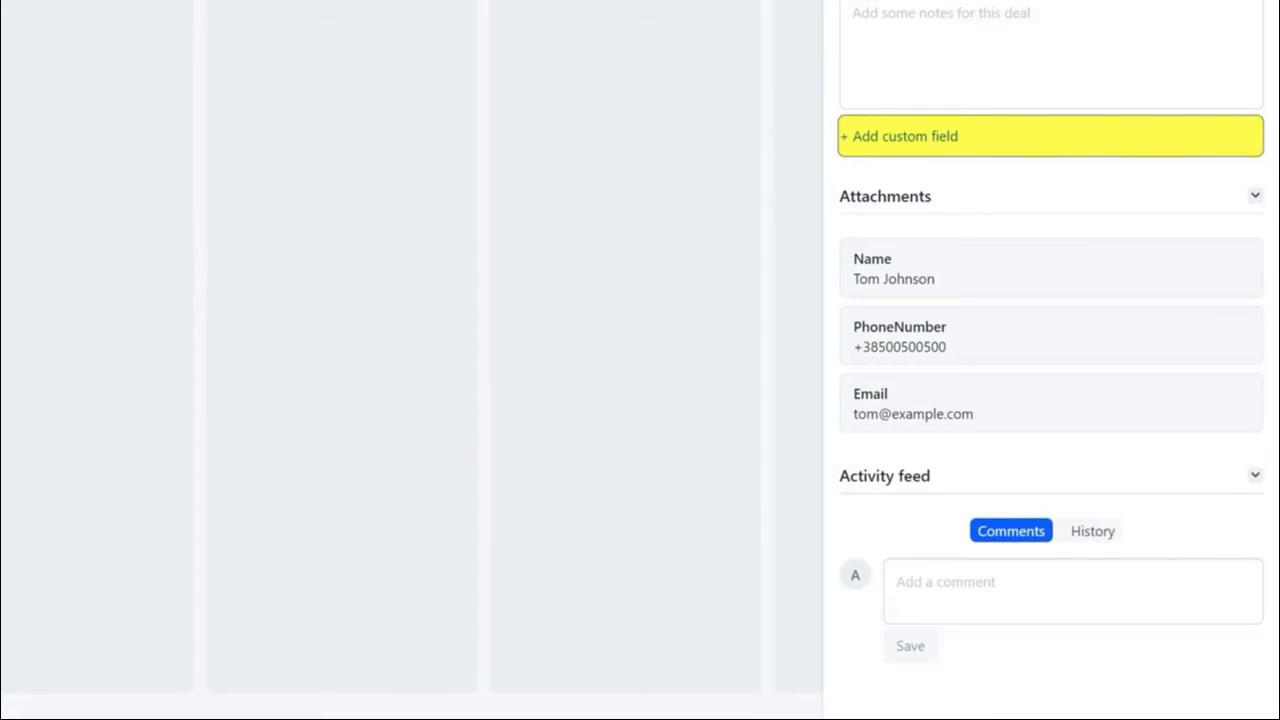
- Save the comment "Contact Oct 28 at 2 p.m." in the deal's activity feed
click(1072, 591)
text(Contact Oct 28 at 2 p.m.)
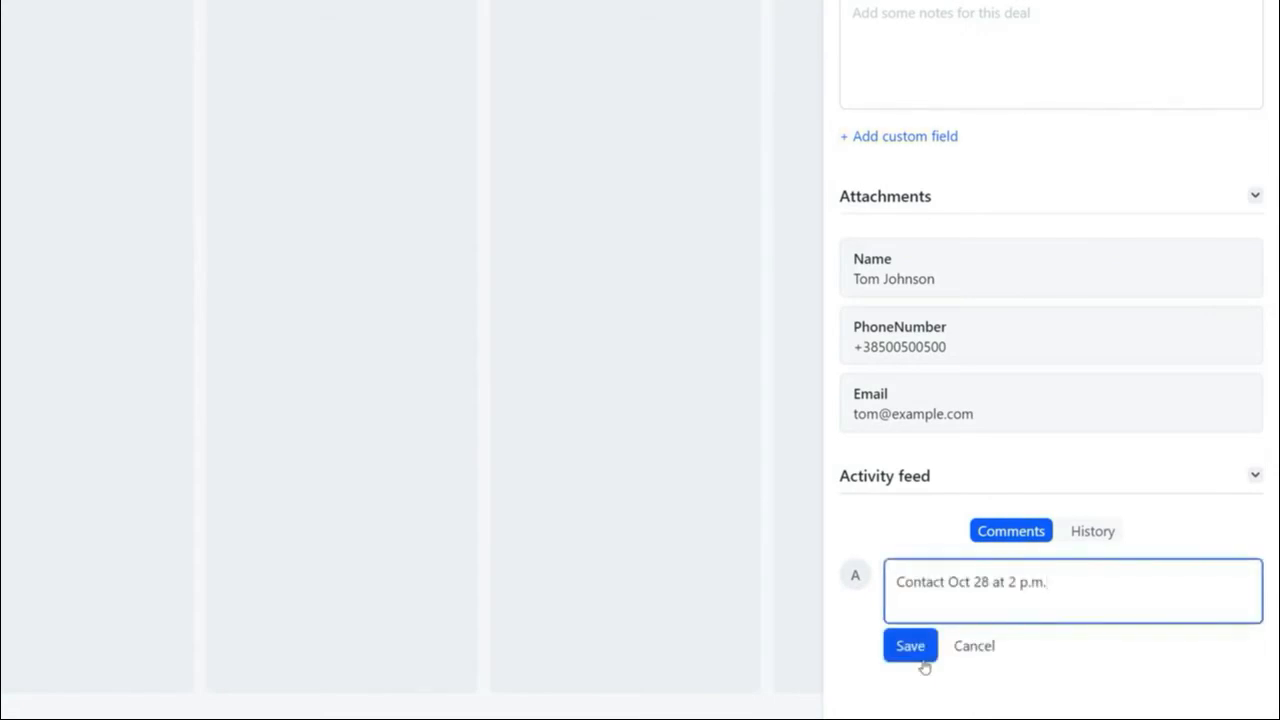
click(921, 660)
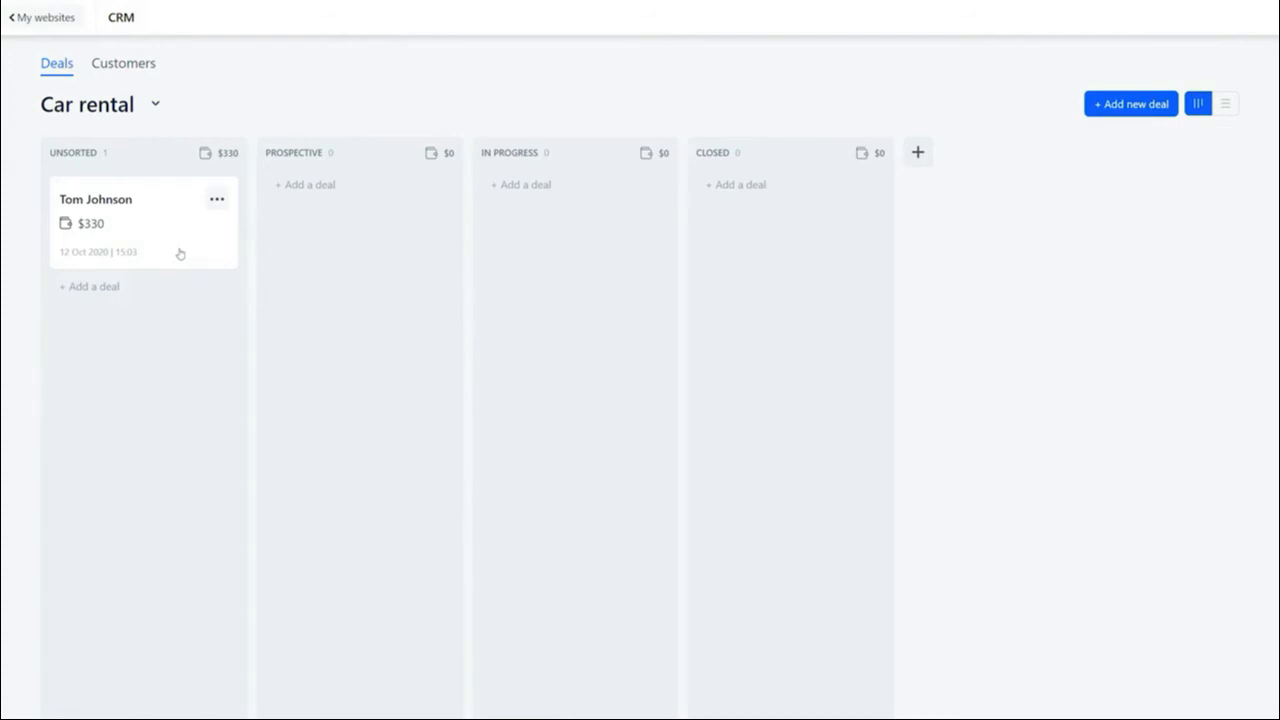
- Move the $330 deal from Unsorted to In progress and open that stage's name for editing
drag(180, 253, 626, 274)
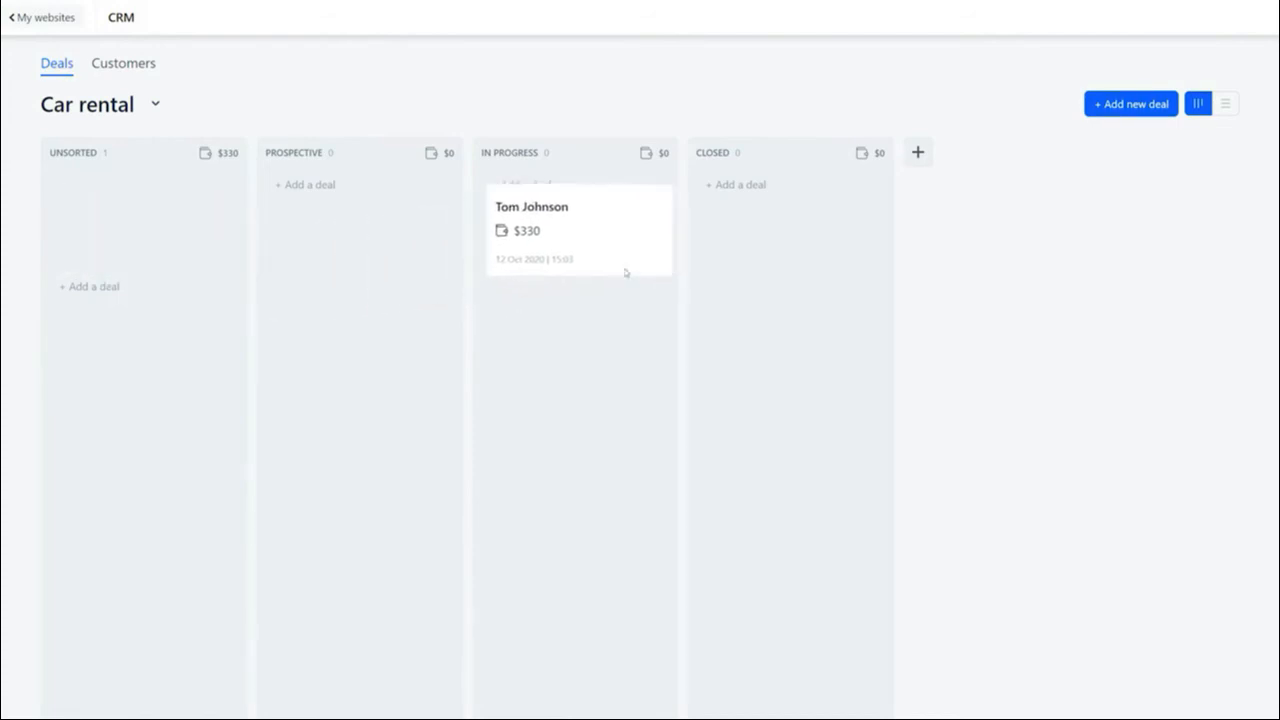
click(488, 155)
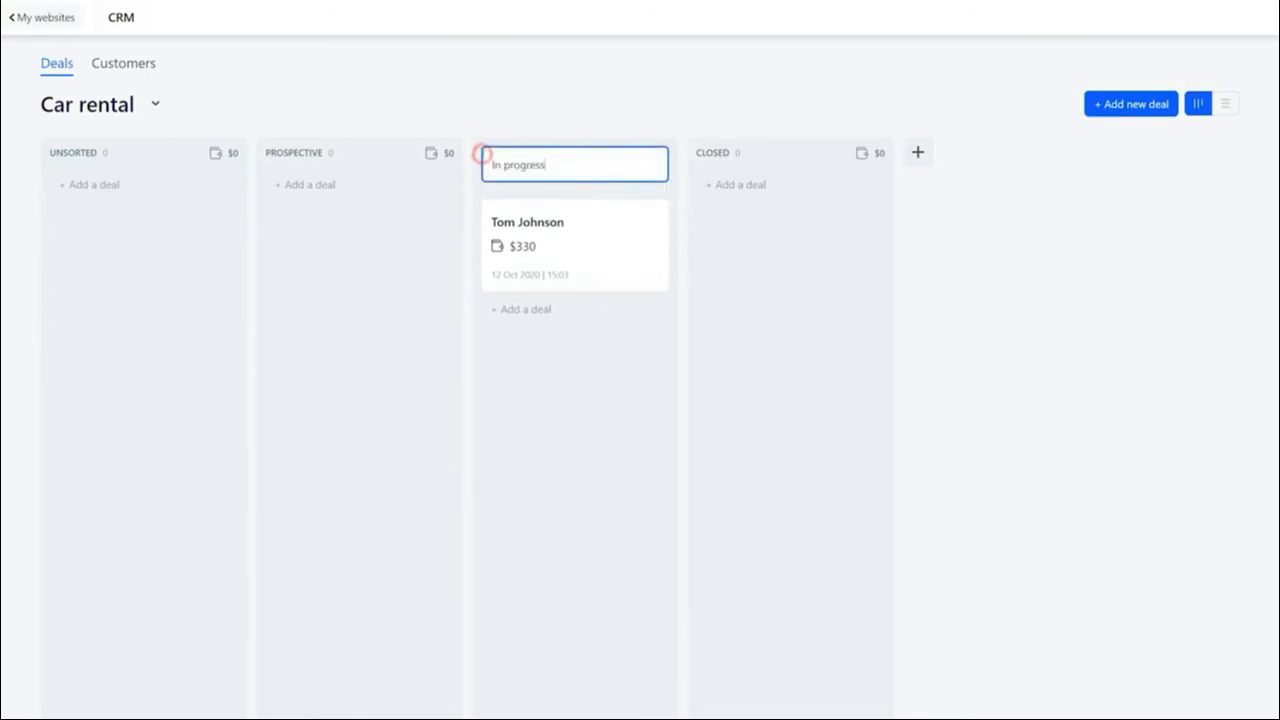
click(476, 165)
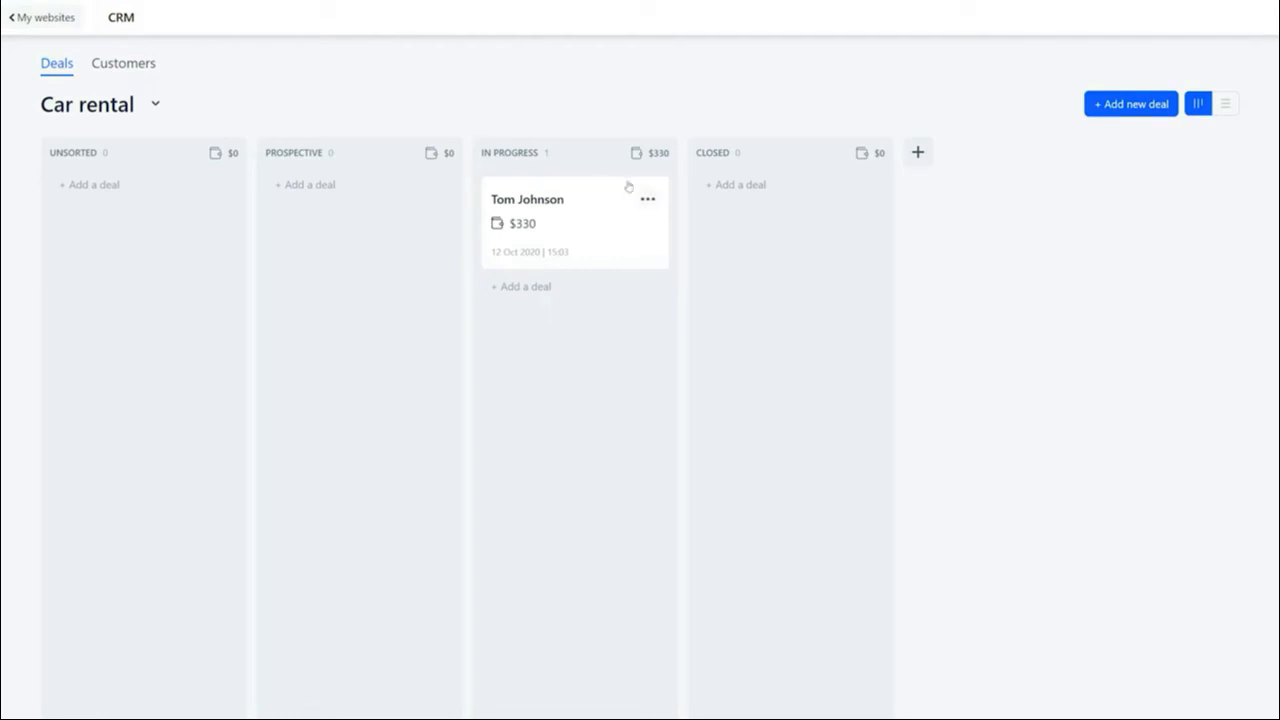
- Add a stage named ON HOLD between Prospective and In progress, and move the $330 deal into it
click(920, 160)
text(ON HOLD)
key(Return)
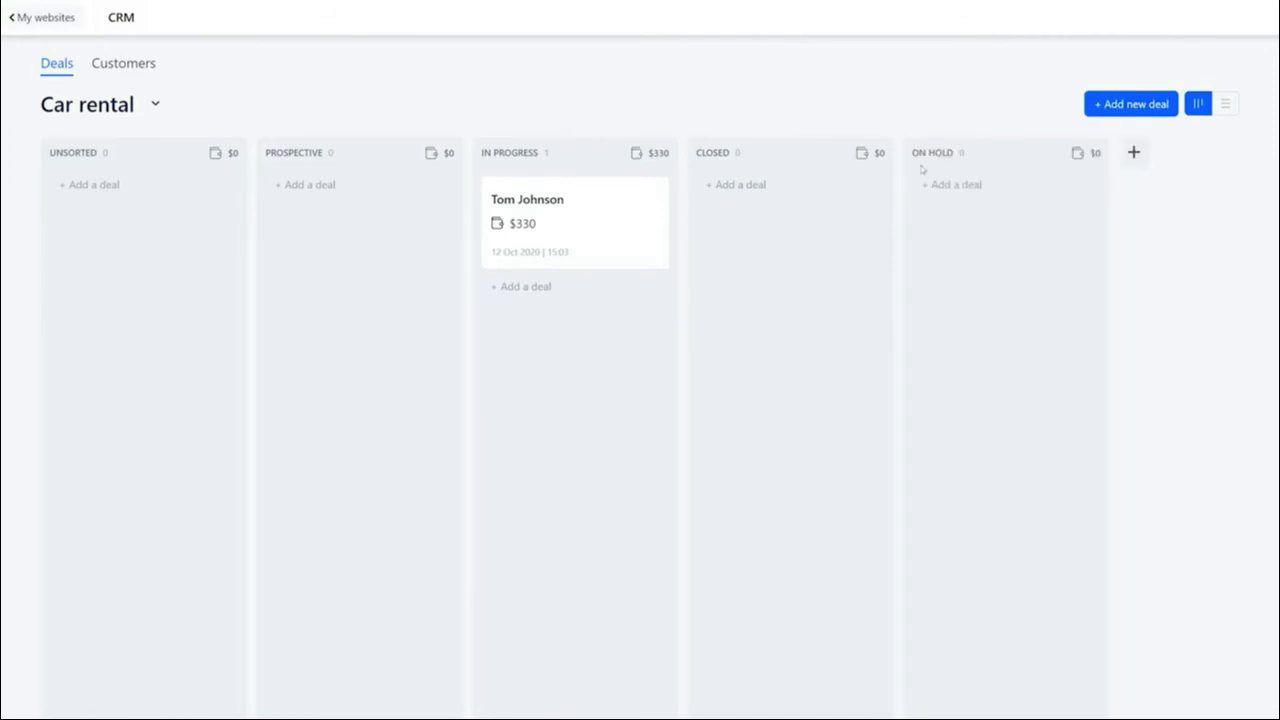
drag(916, 155, 469, 178)
drag(808, 230, 604, 250)
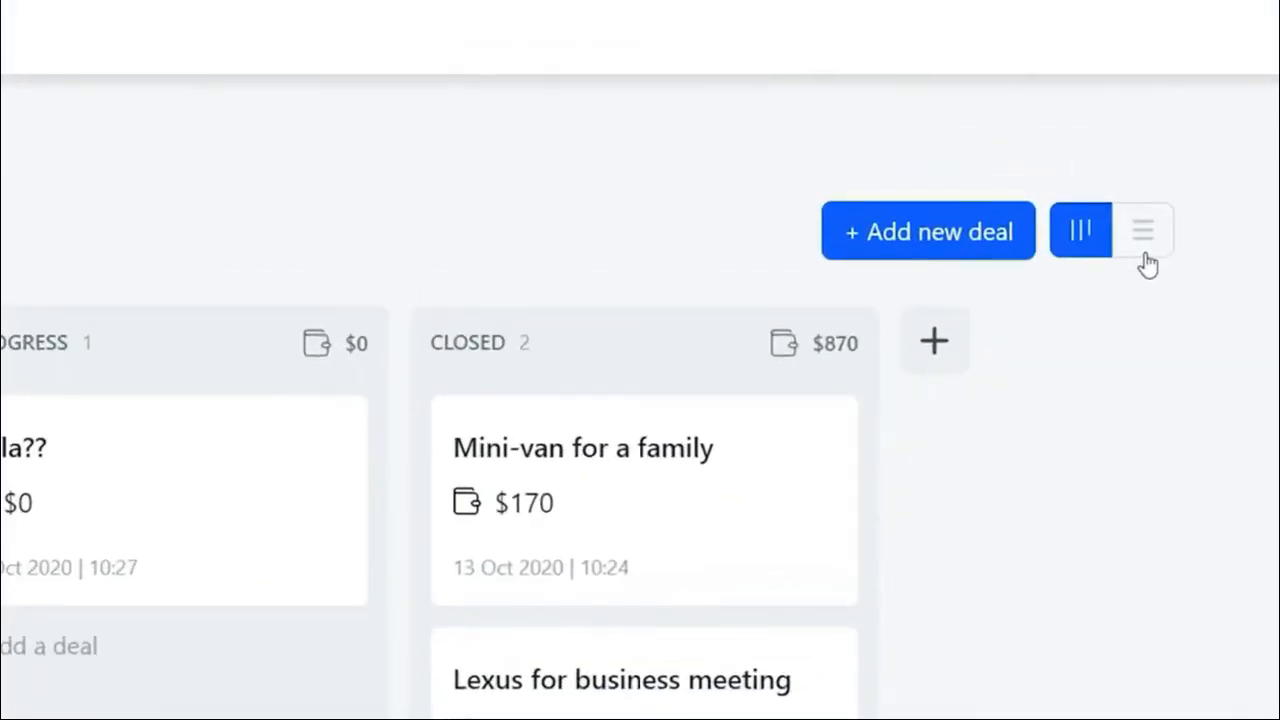
- Show the deals as a list, select "October 25-30", "Long-term availlable?" and "Tesla??", and choose to delete them
click(1146, 258)
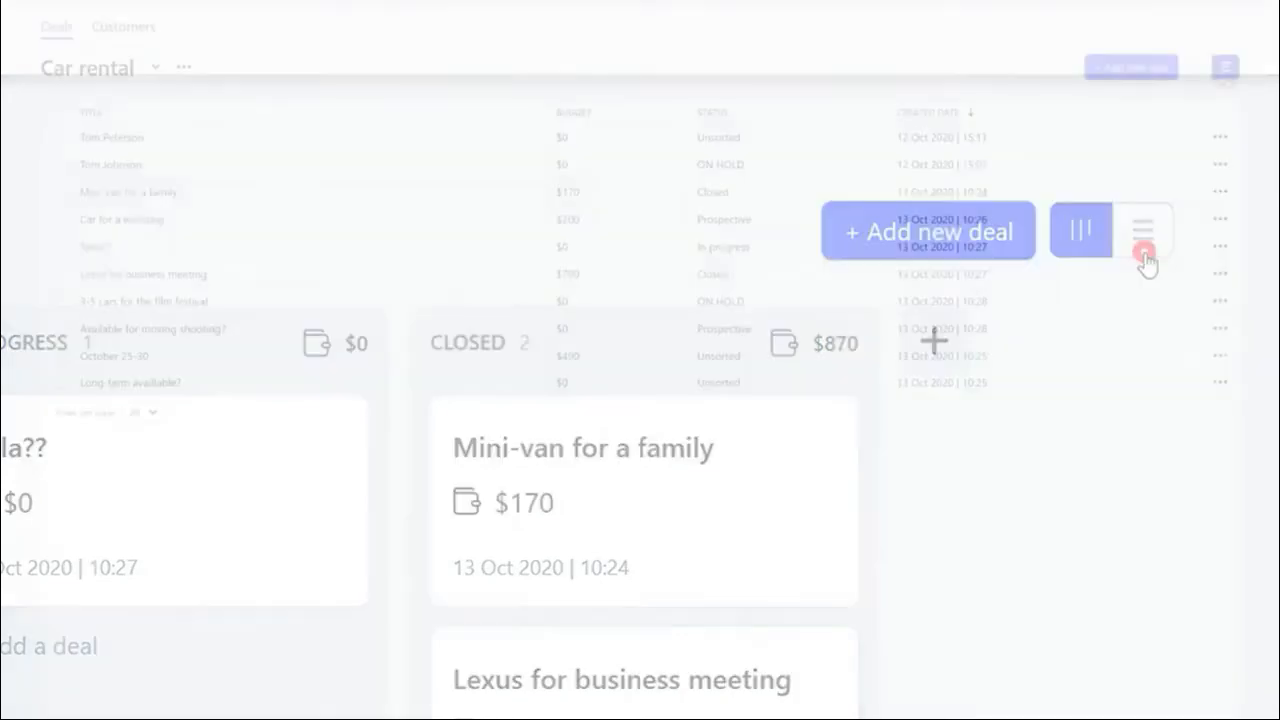
click(61, 382)
click(61, 356)
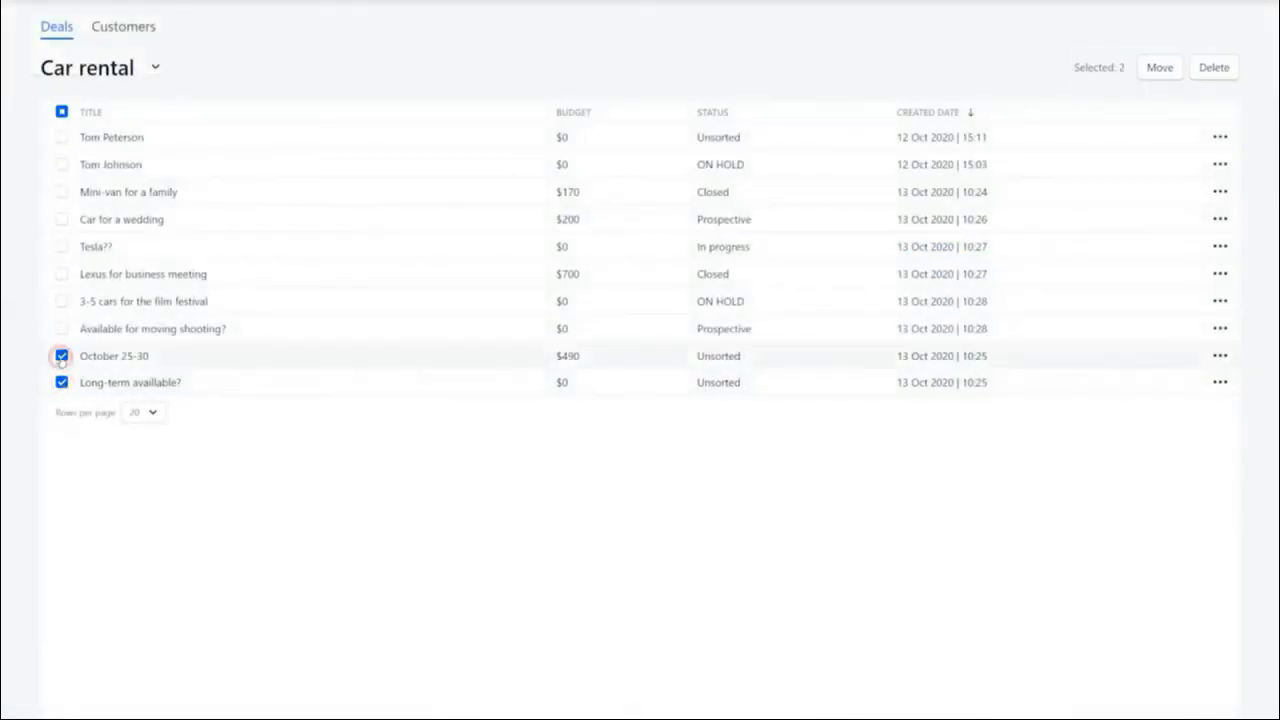
click(61, 246)
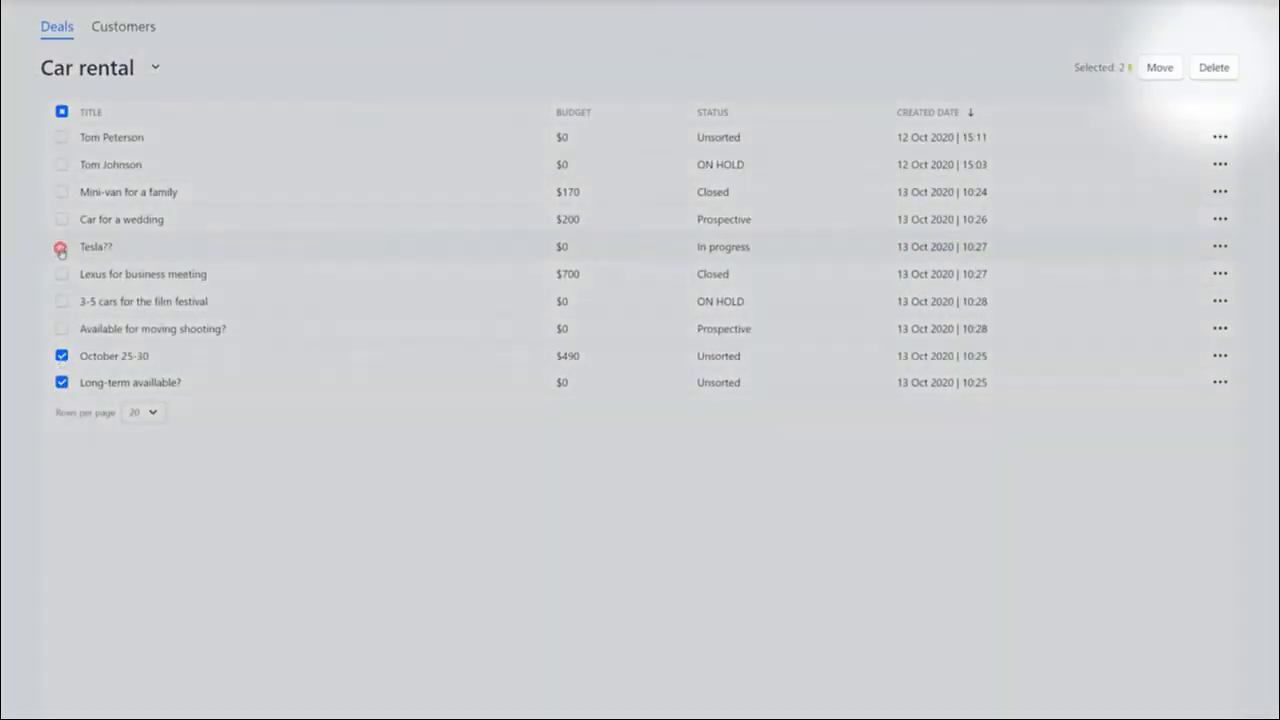
click(1214, 67)
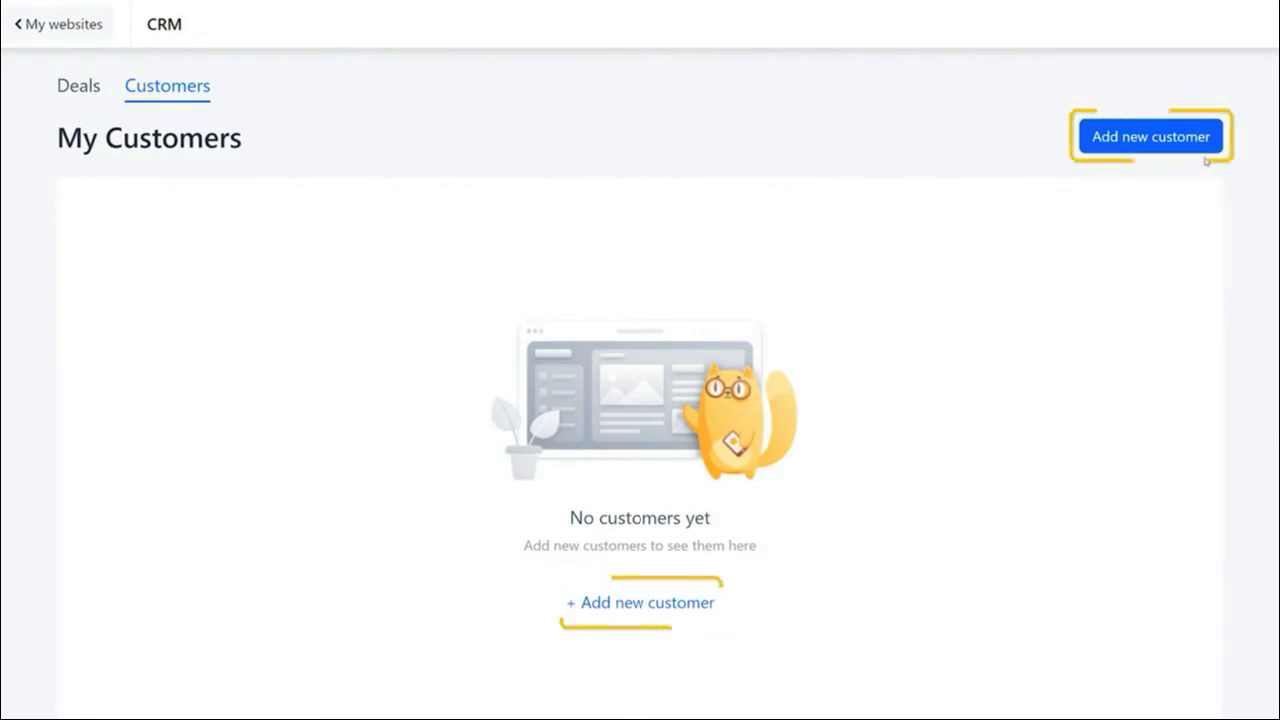
- Add a new customer with the customer's full name, phone number and email address filled in
click(1206, 152)
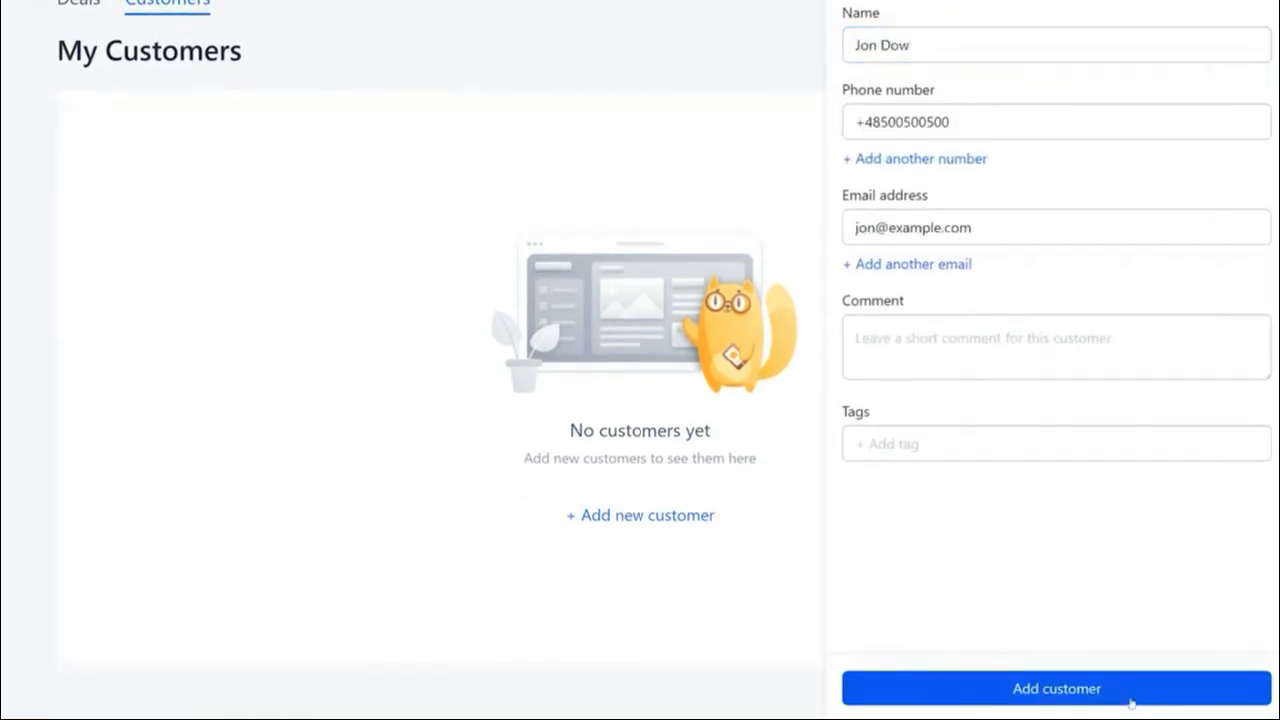
click(1130, 698)
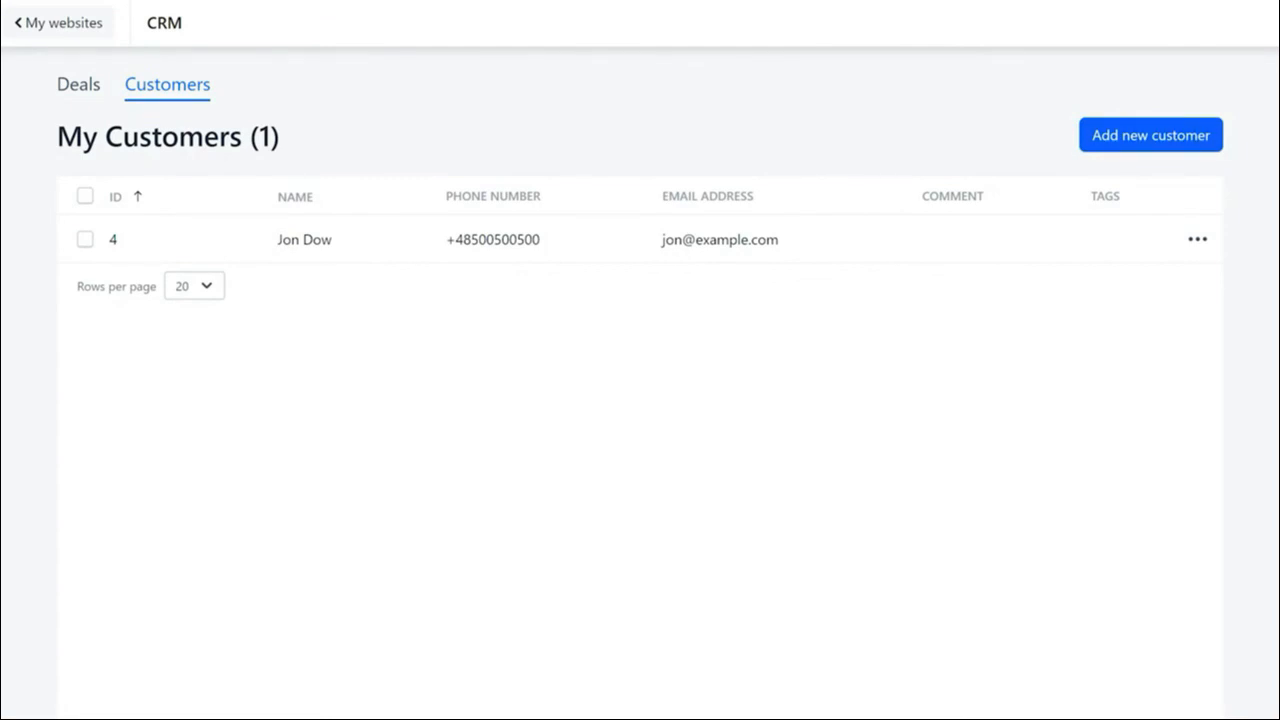
- Link the unsorted $330 deal to a new customer created from its contact details, and open the customer list
click(80, 90)
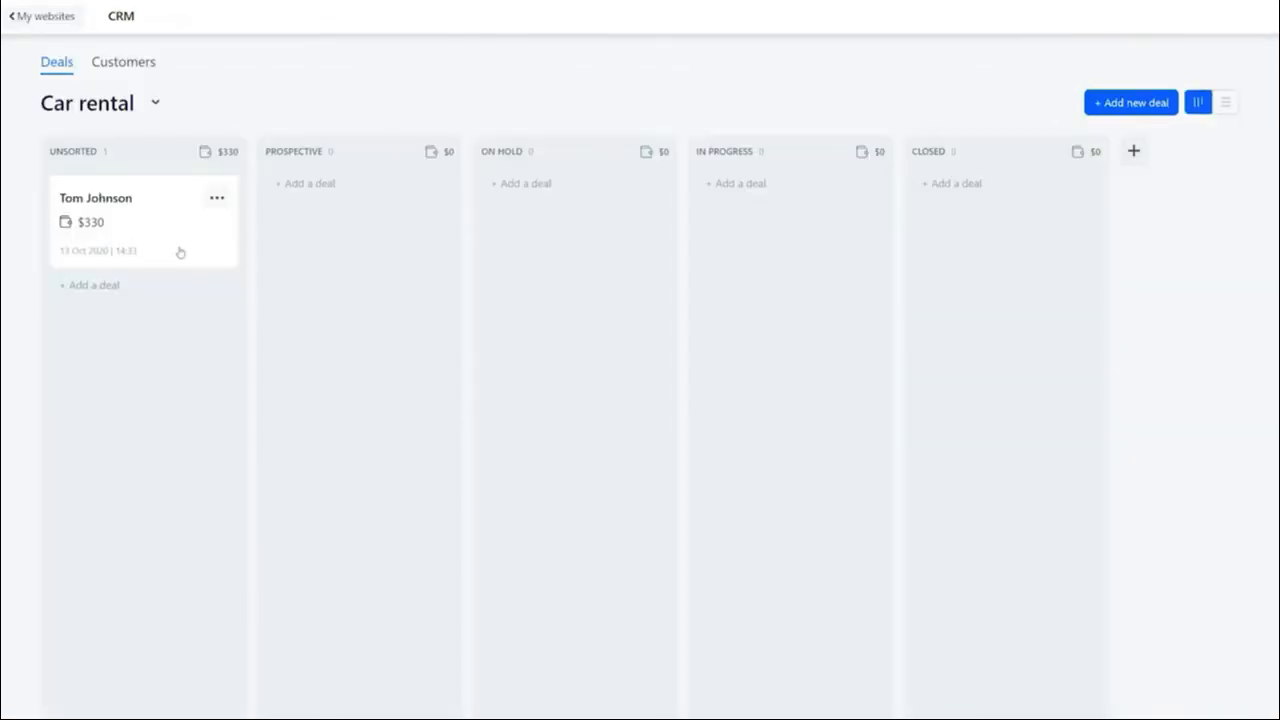
click(180, 252)
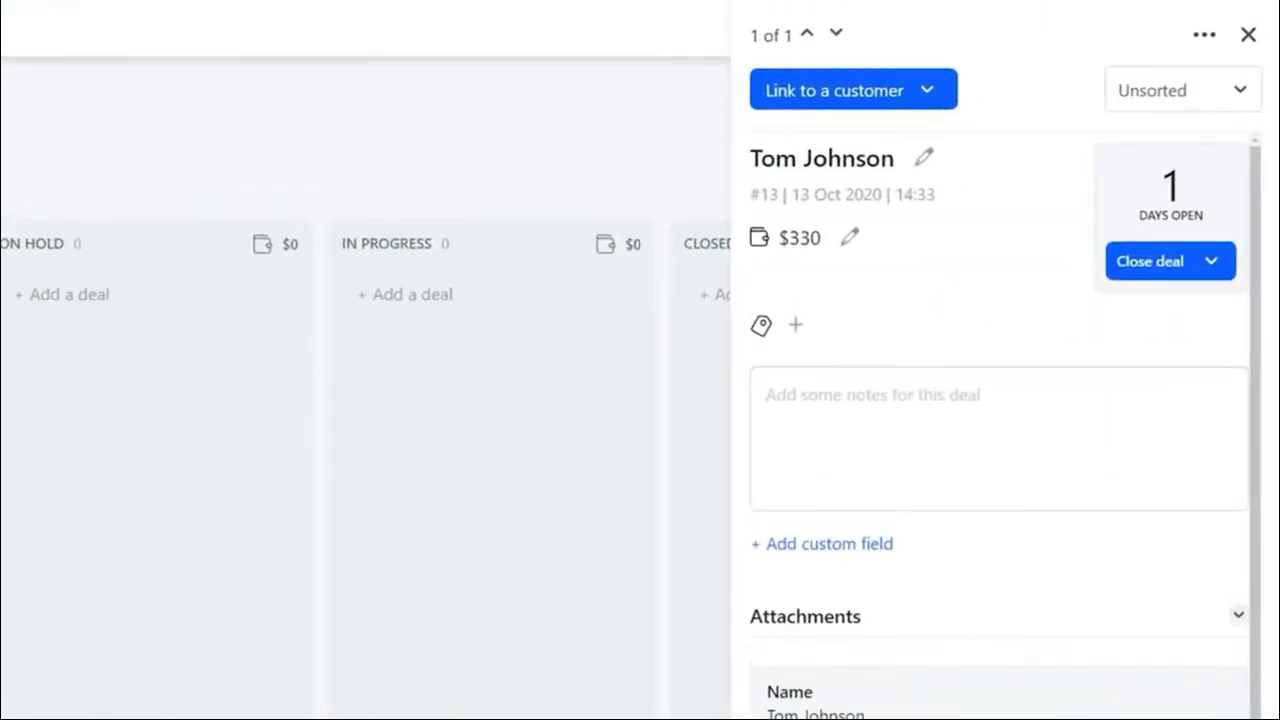
click(911, 104)
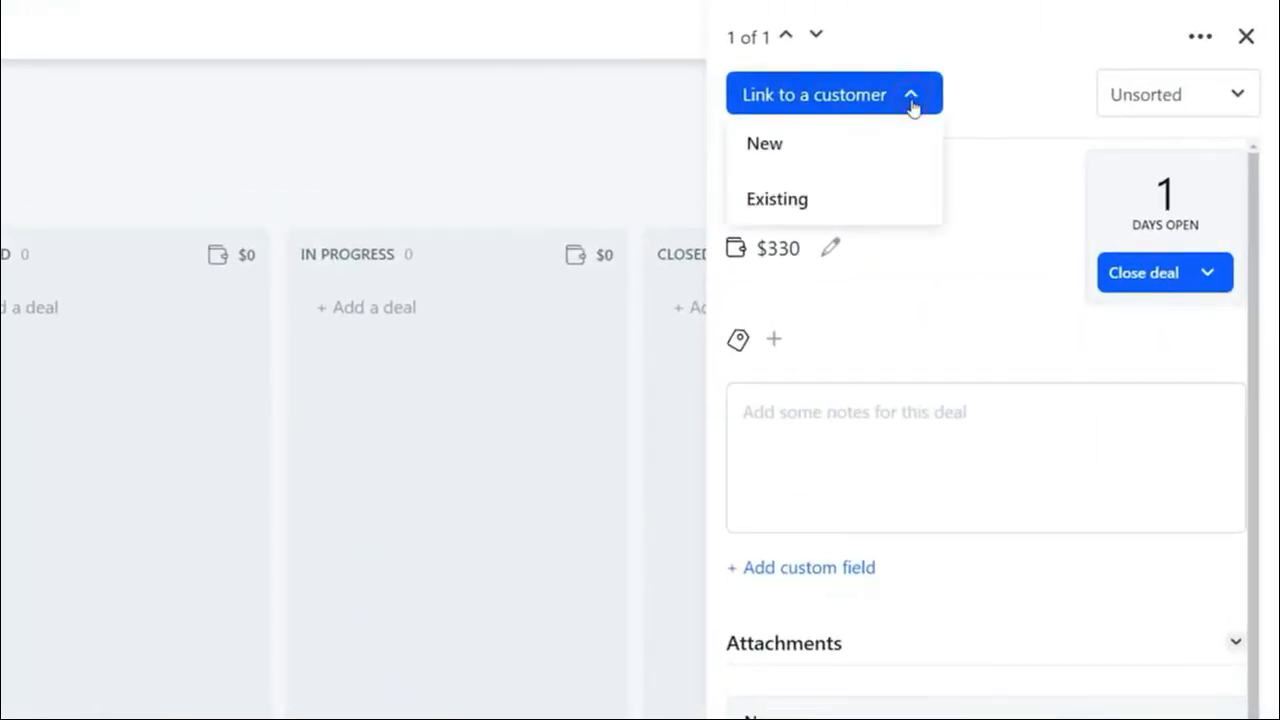
click(909, 149)
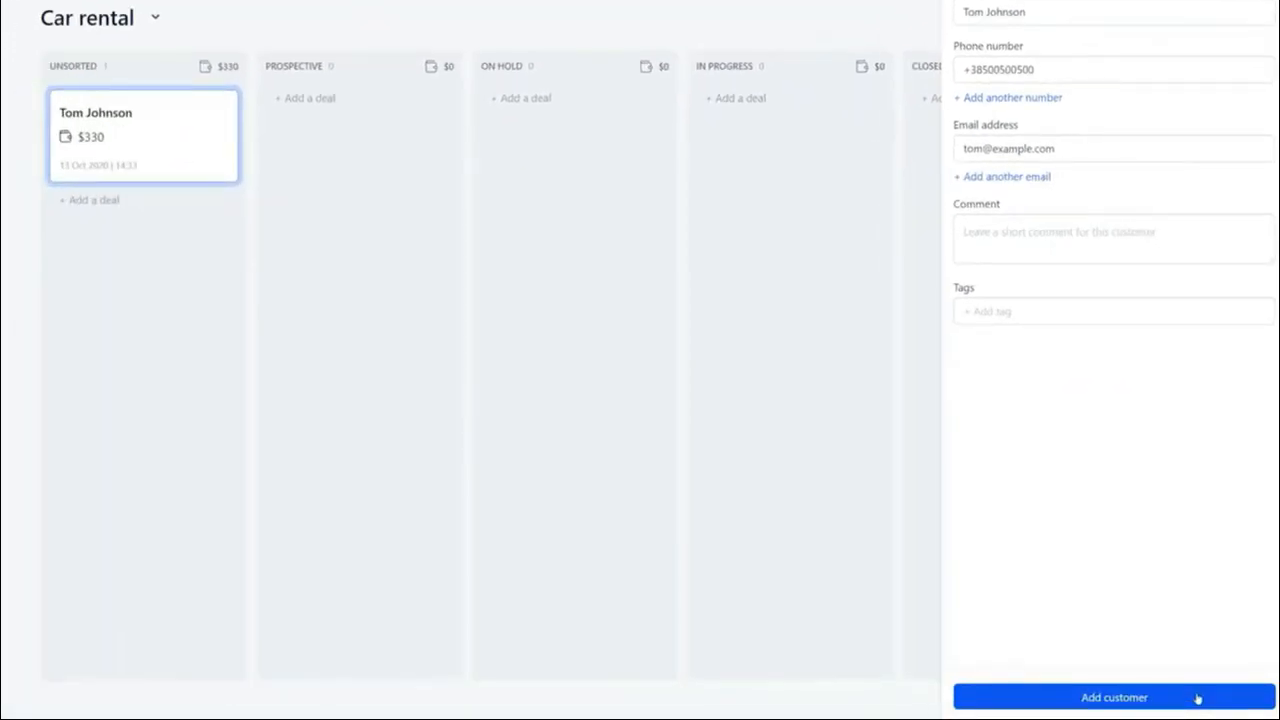
click(1197, 700)
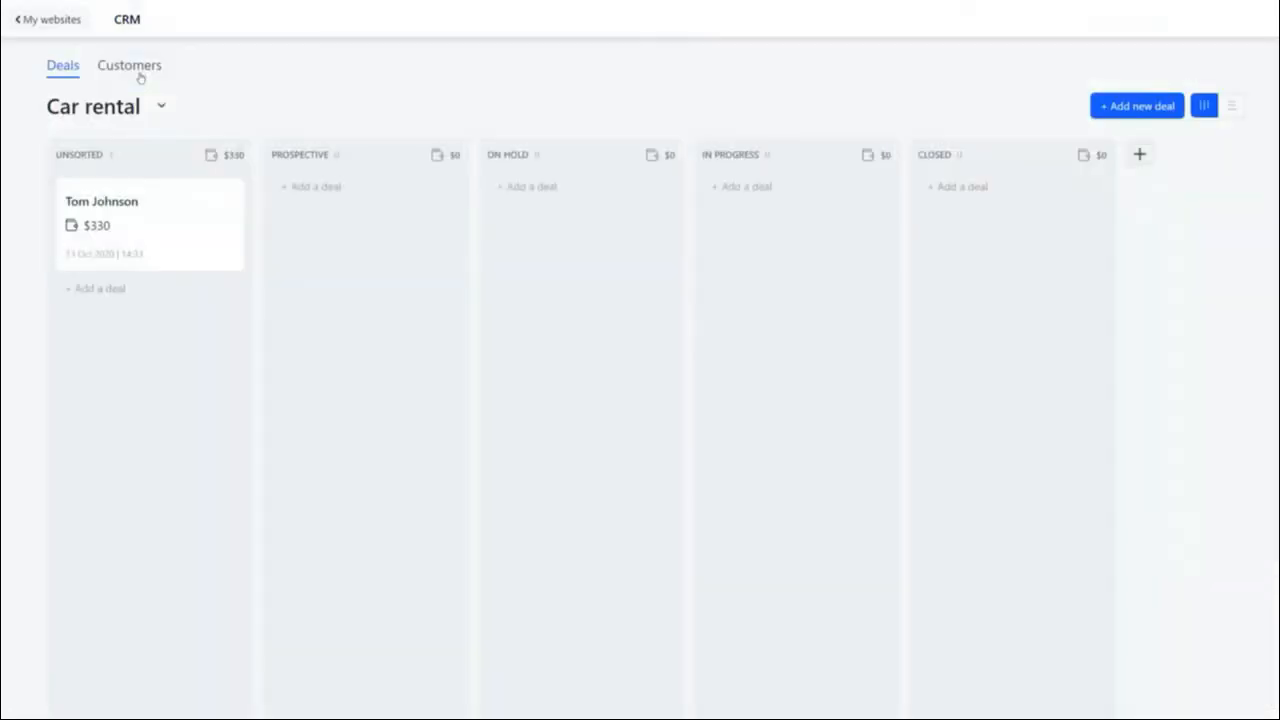
click(140, 78)
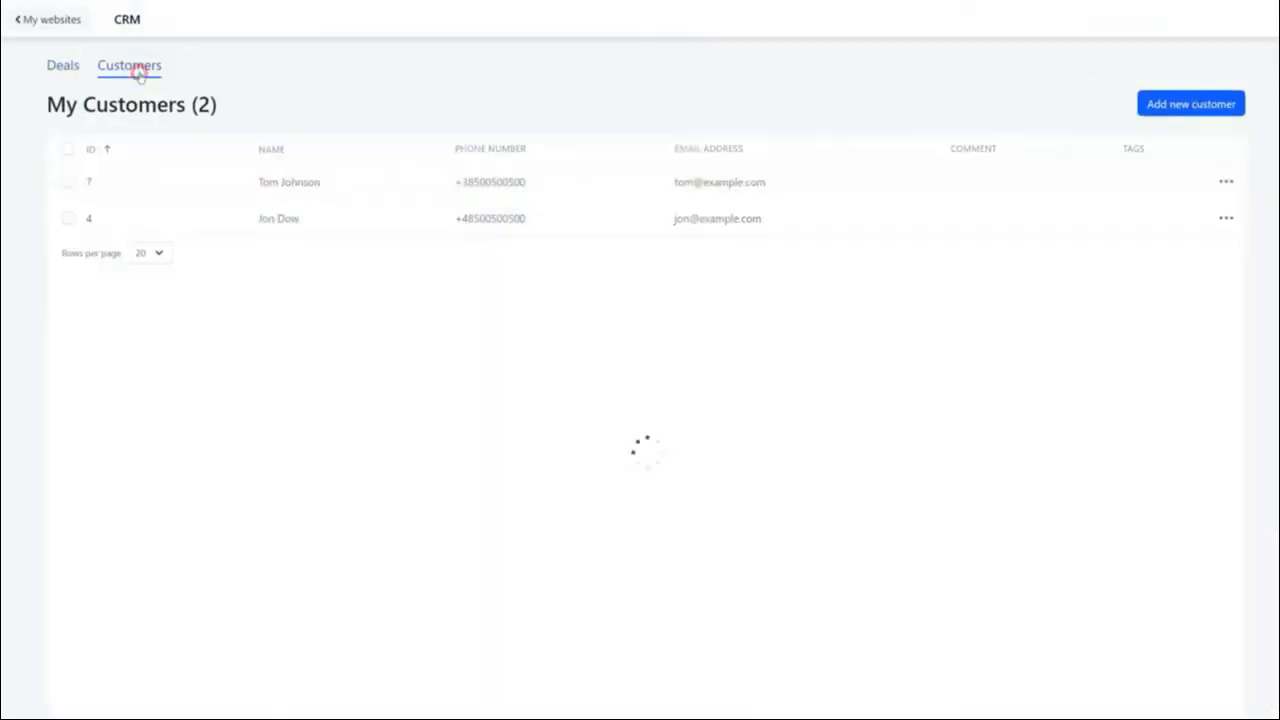